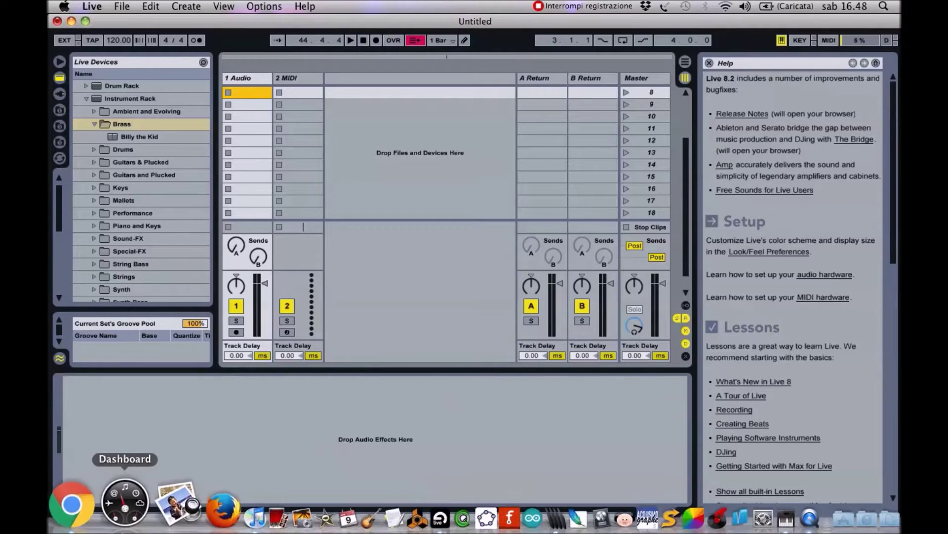
Switch to Chrome and look over the Downloads section of the Hairless MIDI to Serial Bridge page
left_click(99, 519)
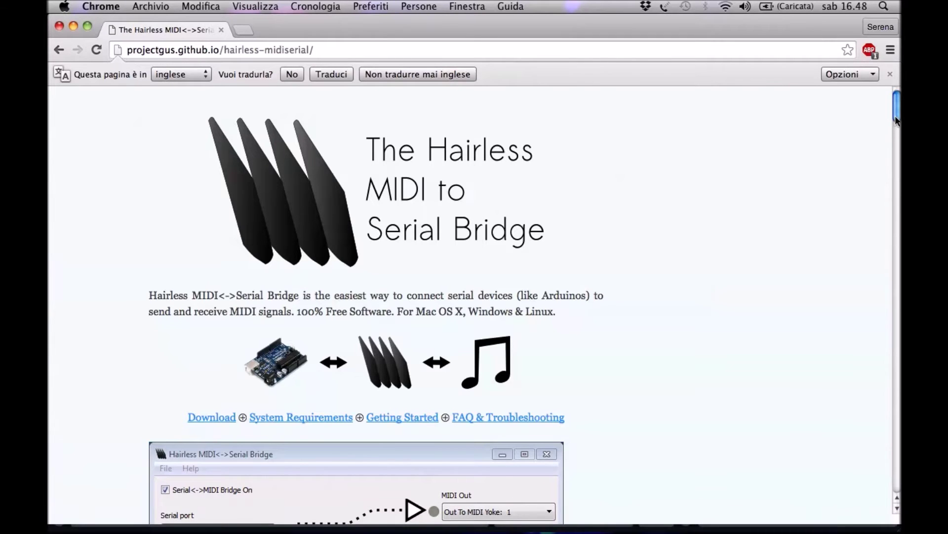
left_click_drag(896, 119, 895, 174)
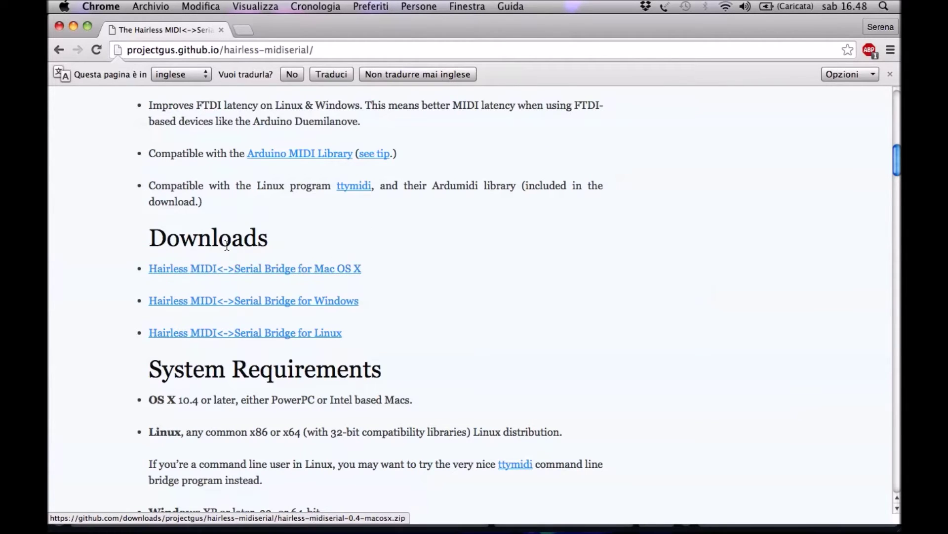
left_click(75, 26)
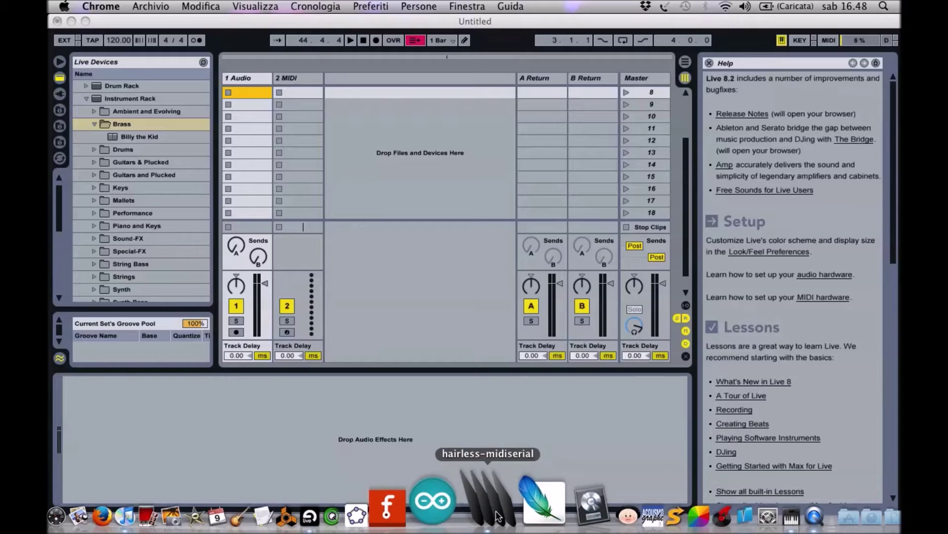
Open hairless-midiserial and set its serial port to /dev/cu.usbmodem411
left_click(498, 517)
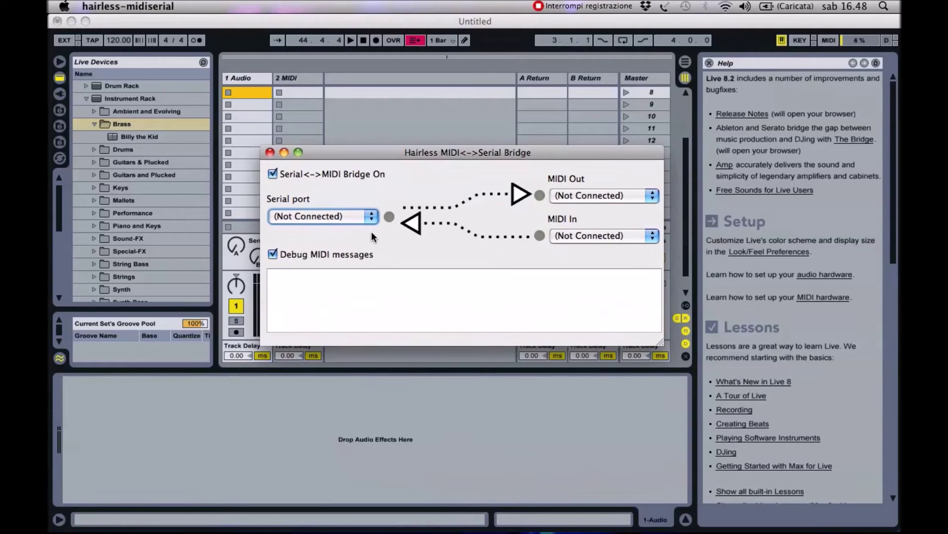
left_click(311, 217)
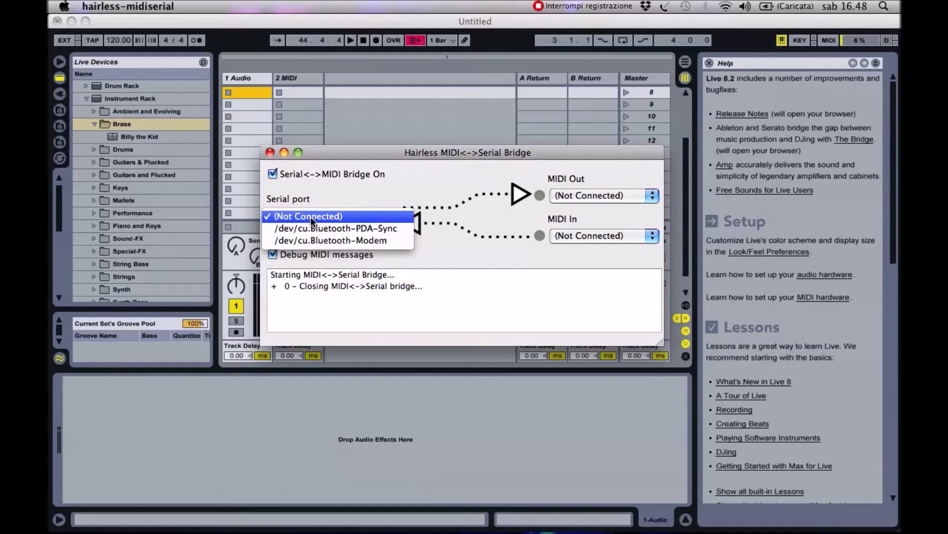
left_click(326, 202)
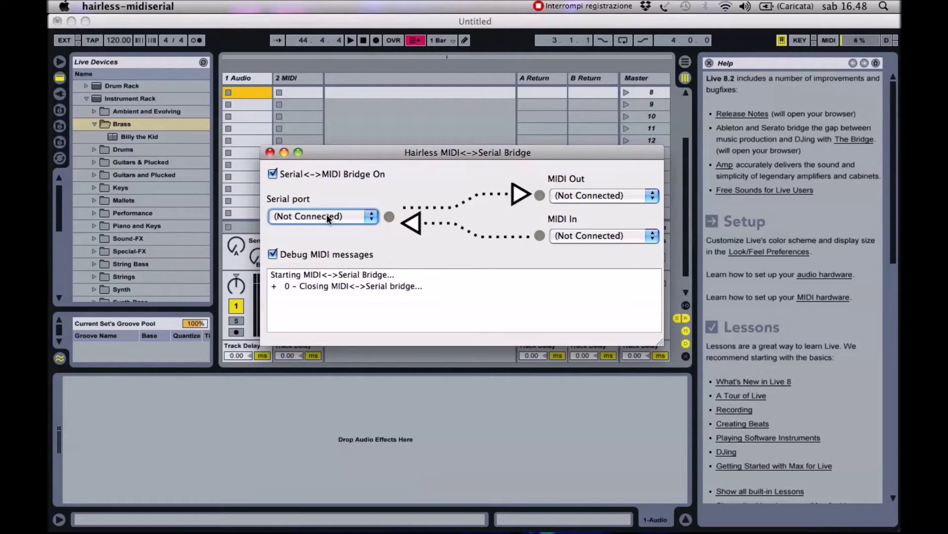
left_click(327, 217)
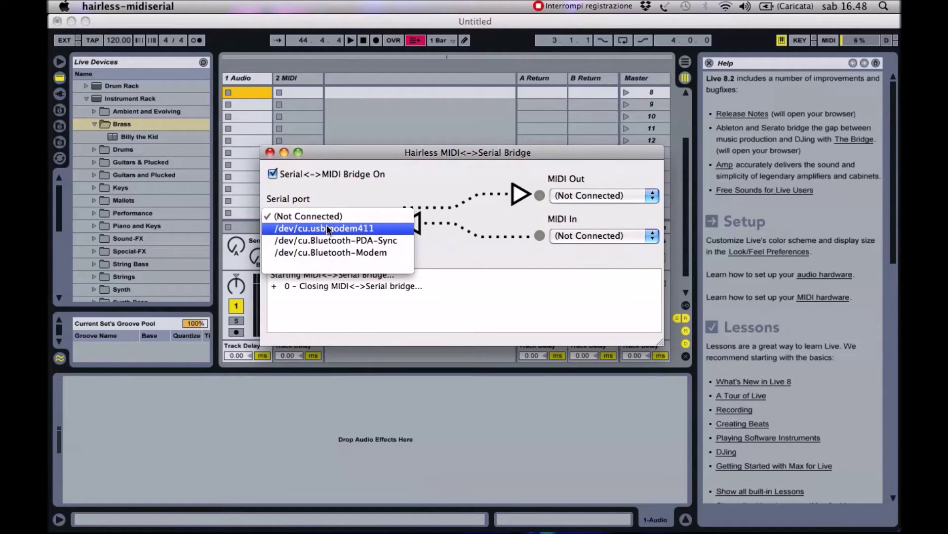
left_click(327, 228)
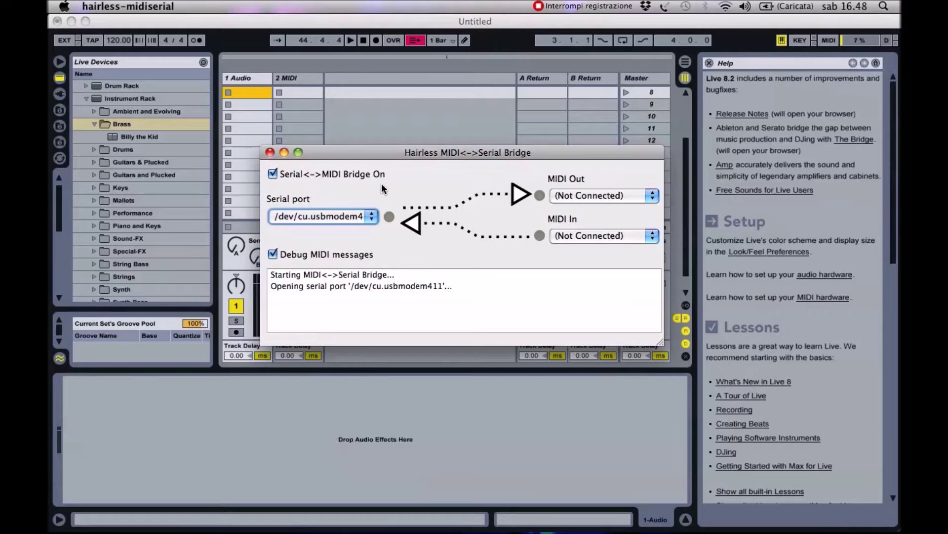
Set the serial port baud rate to 115200 in the hairless-midiserial preferences and accept the settings
left_click(104, 6)
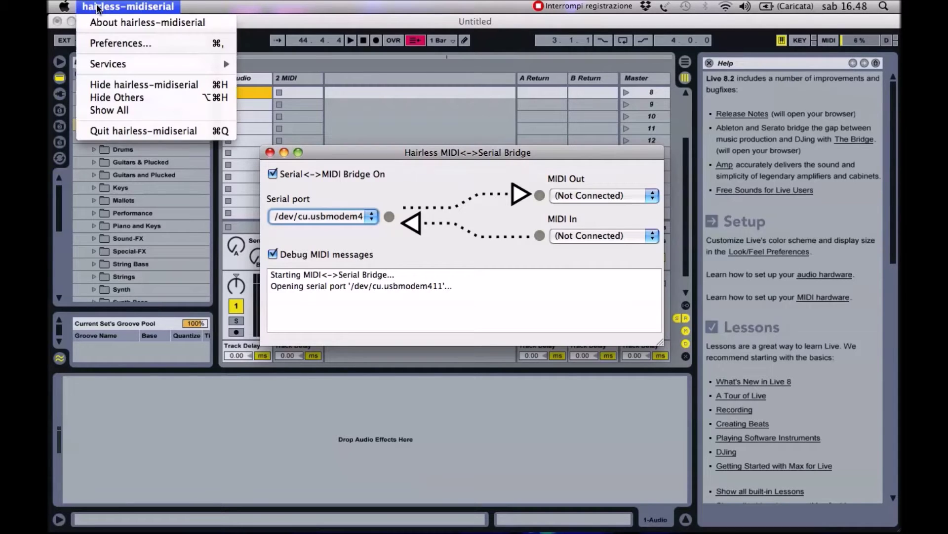
left_click(113, 43)
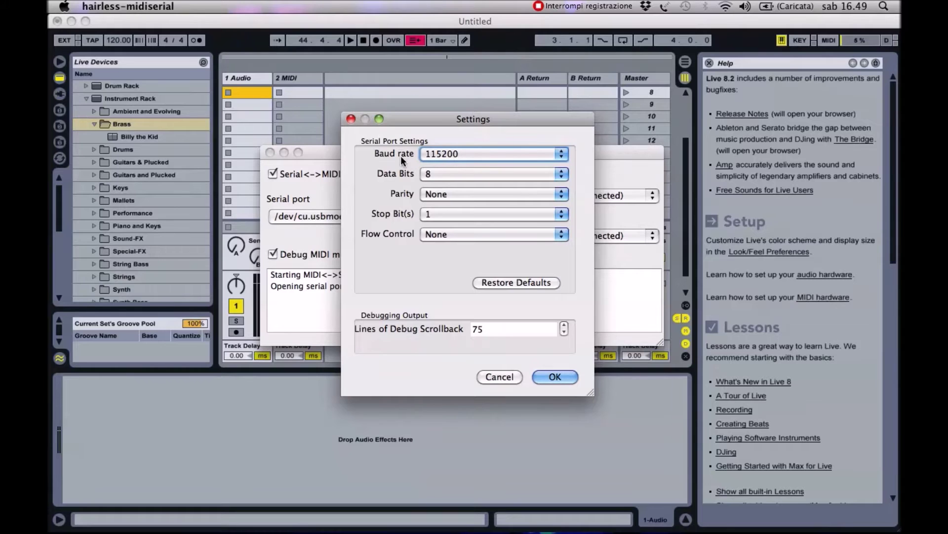
left_click(447, 154)
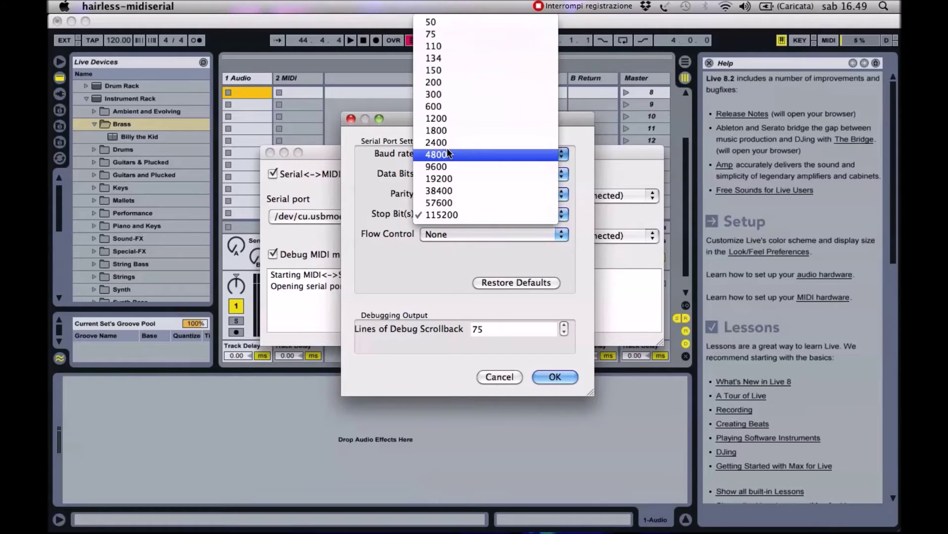
left_click(457, 213)
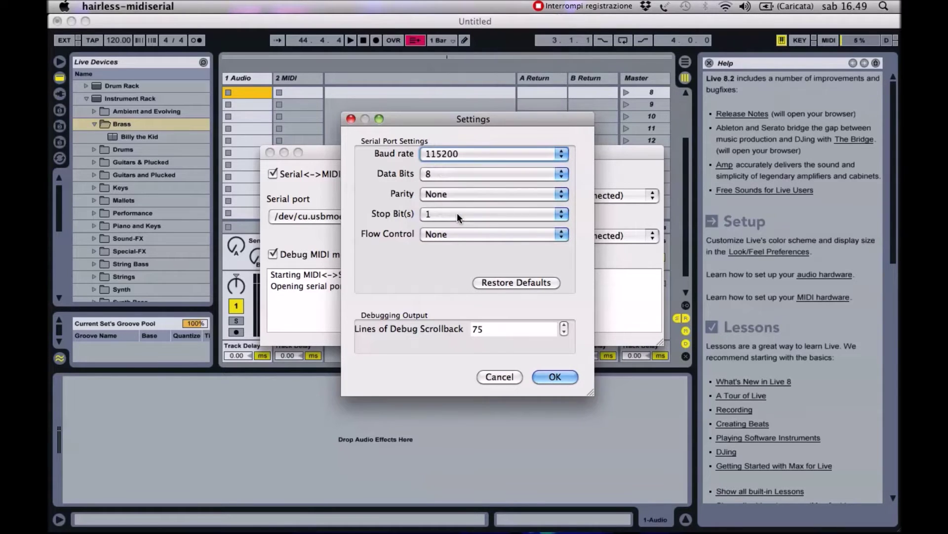
left_click(555, 377)
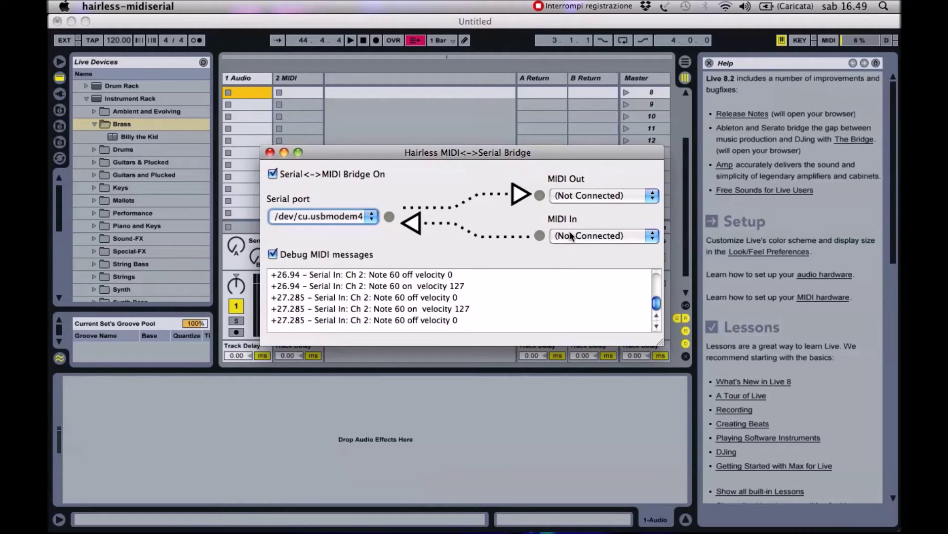
Set both MIDI Out and MIDI In of the serial bridge to Driver IAC Bus 1
left_click(601, 198)
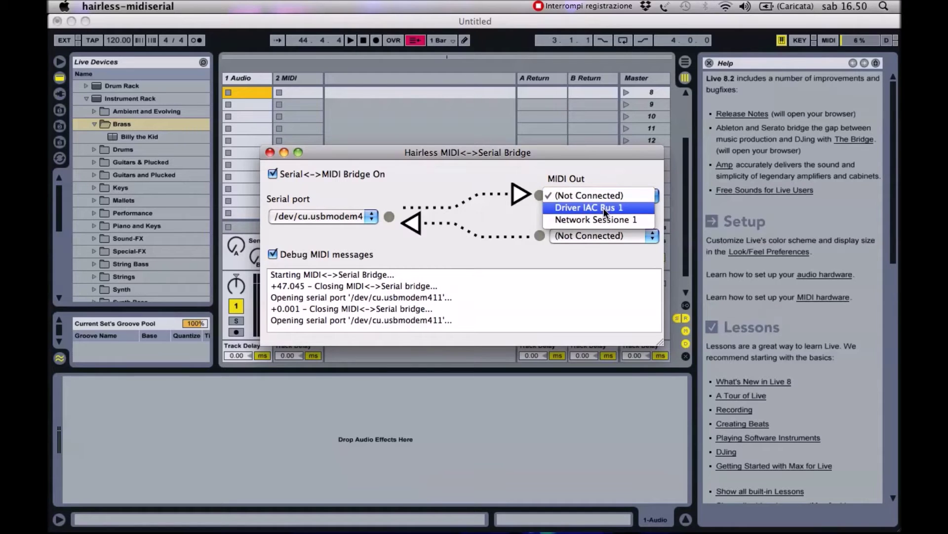
left_click(604, 211)
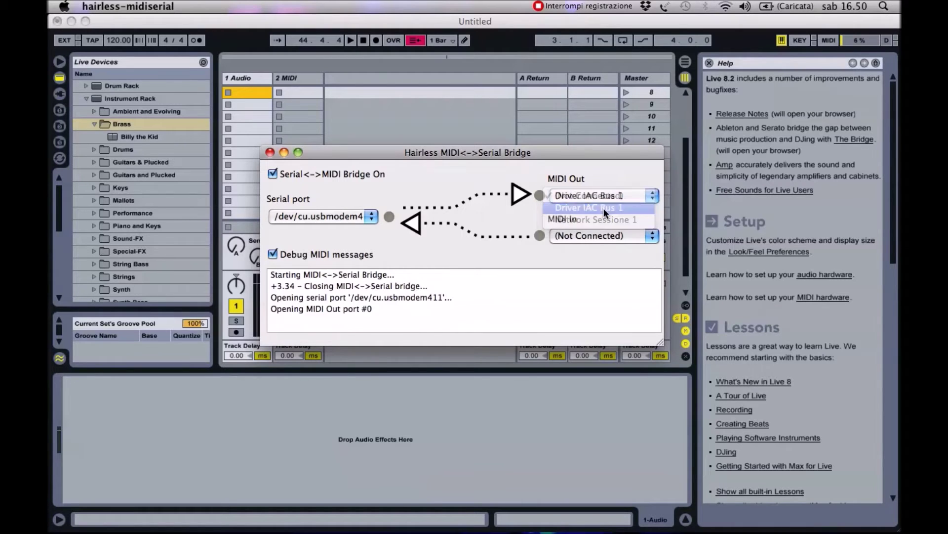
left_click(599, 237)
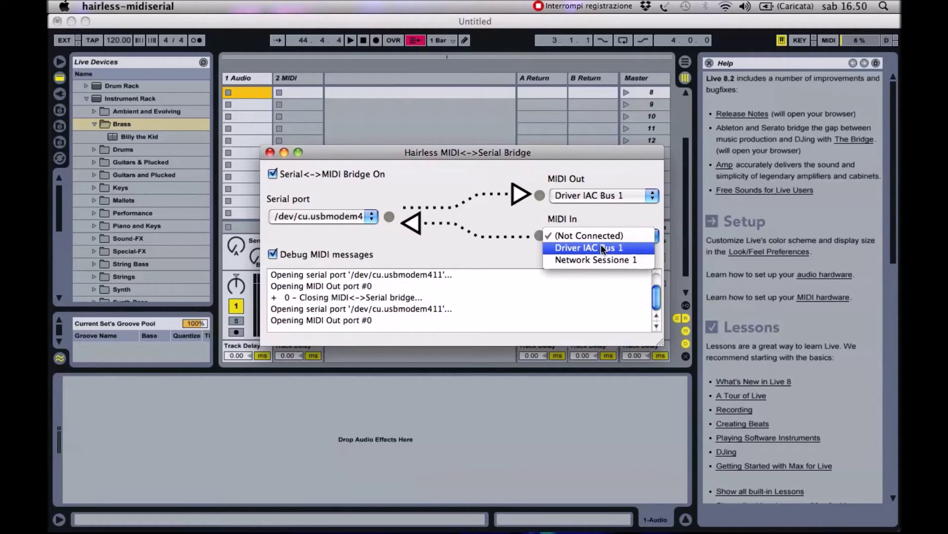
left_click(603, 248)
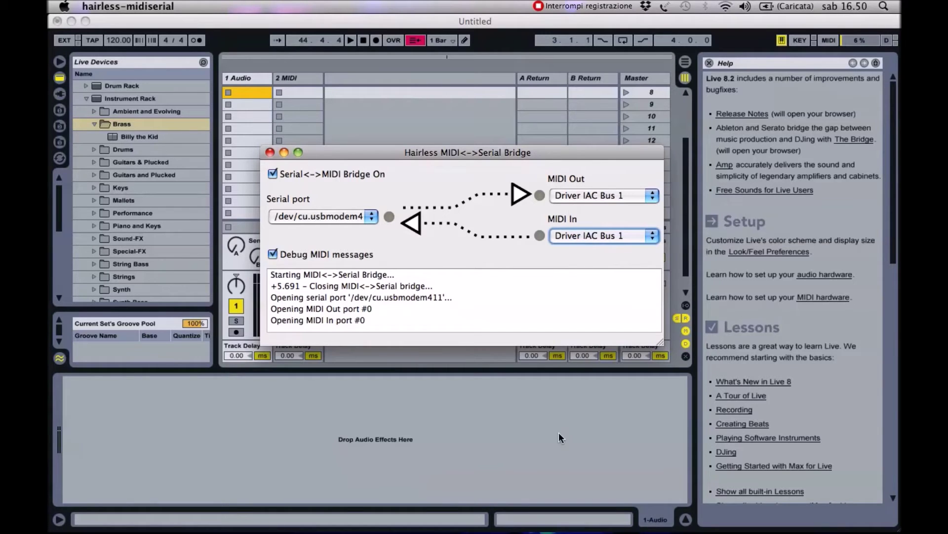
Switch to Configurazione MIDI Audio to view the devices in the MIDI studio window, and minimize that window and the serial bridge
mouse_move(590, 532)
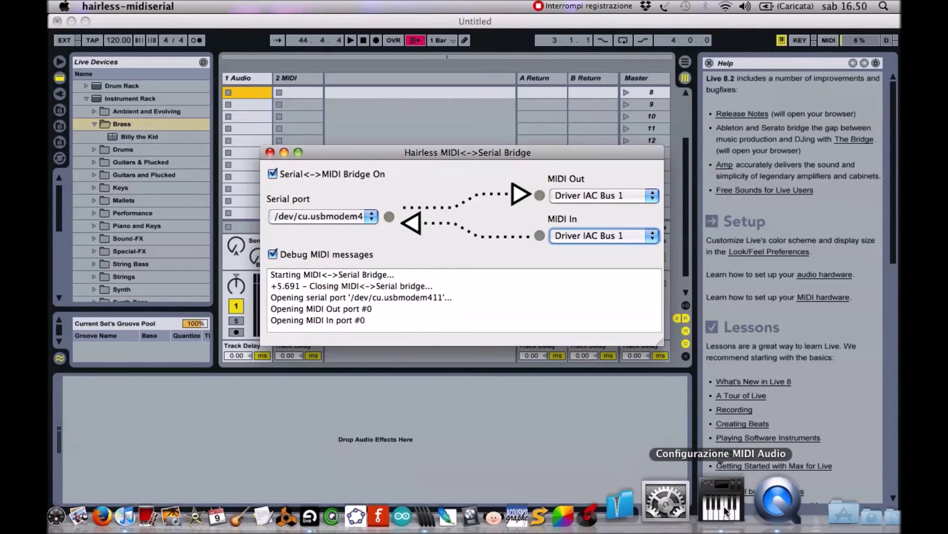
left_click(724, 503)
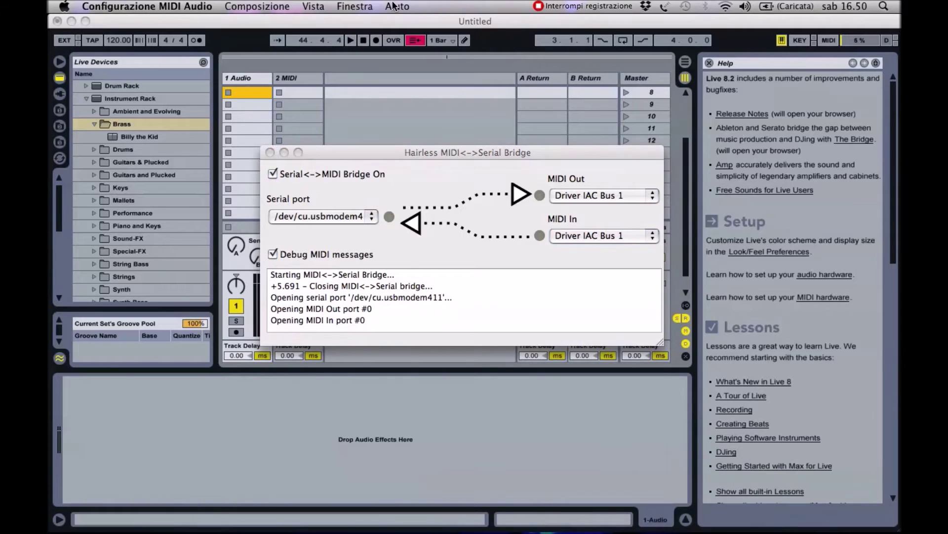
left_click(356, 8)
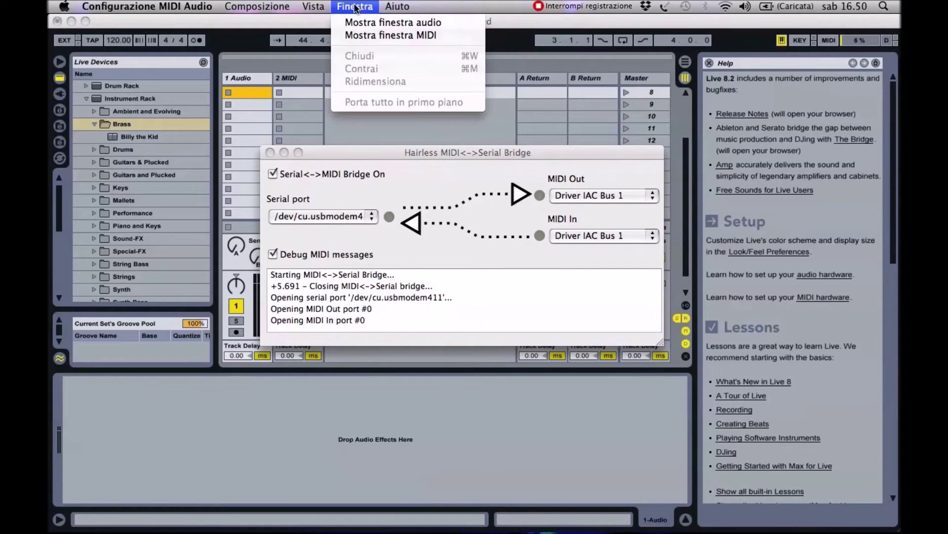
left_click(362, 31)
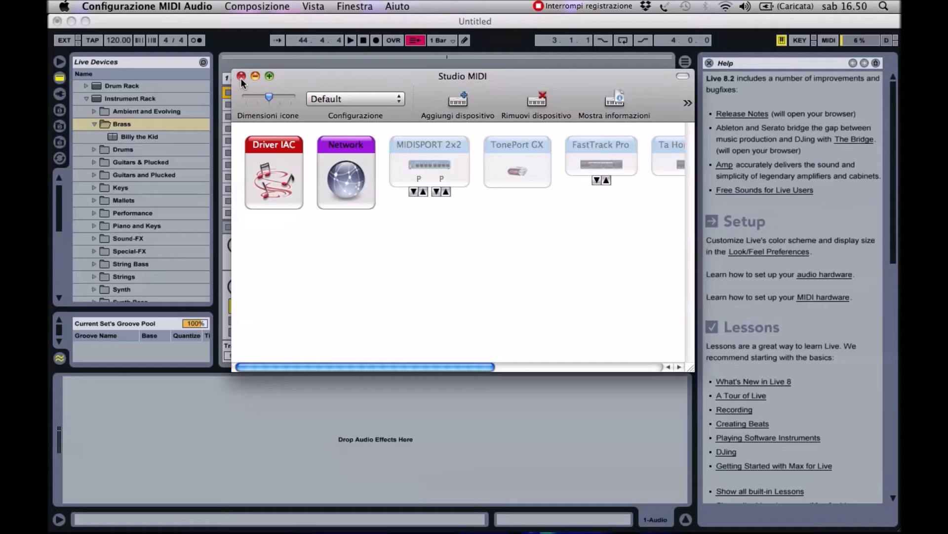
left_click(255, 78)
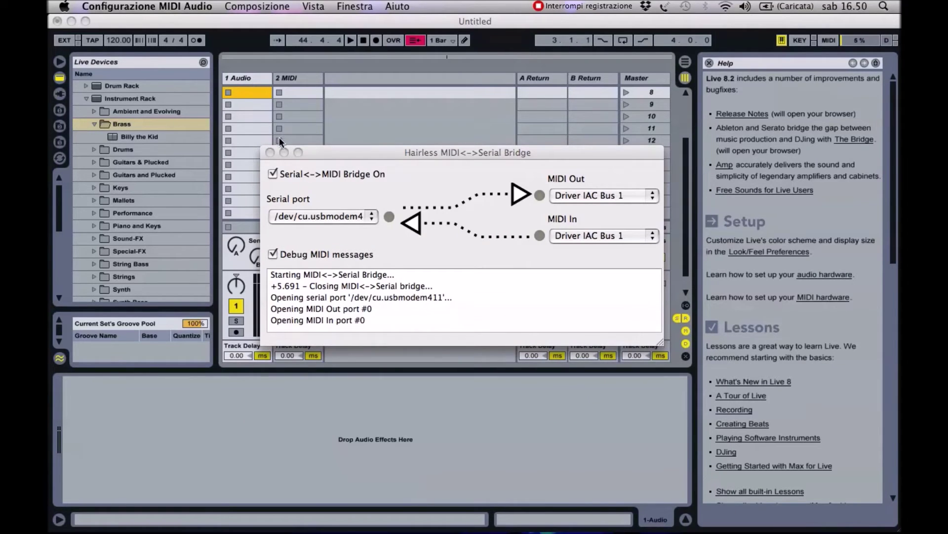
left_click(284, 152)
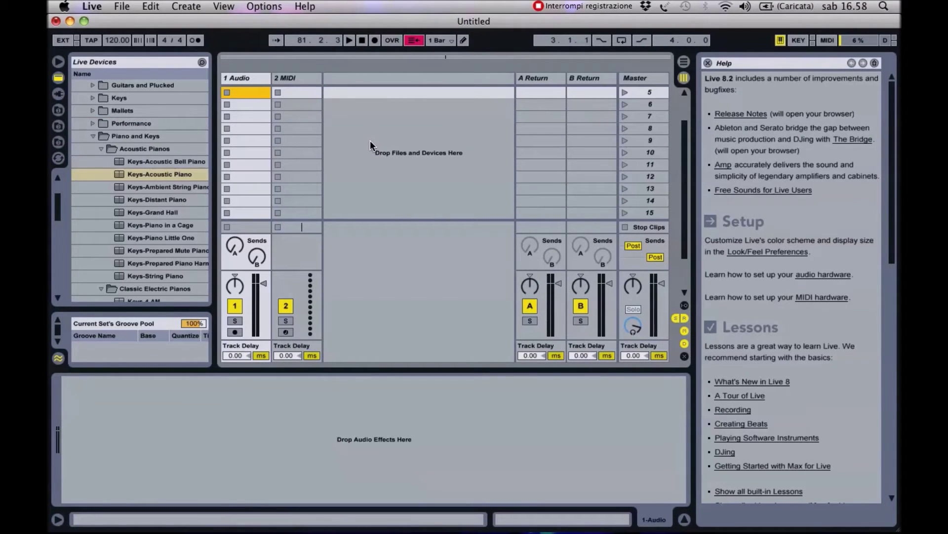
Examine the Track, Sync and Remote settings of the Driver IAC ports in Ableton Live's MIDI Sync preferences
left_click(103, 5)
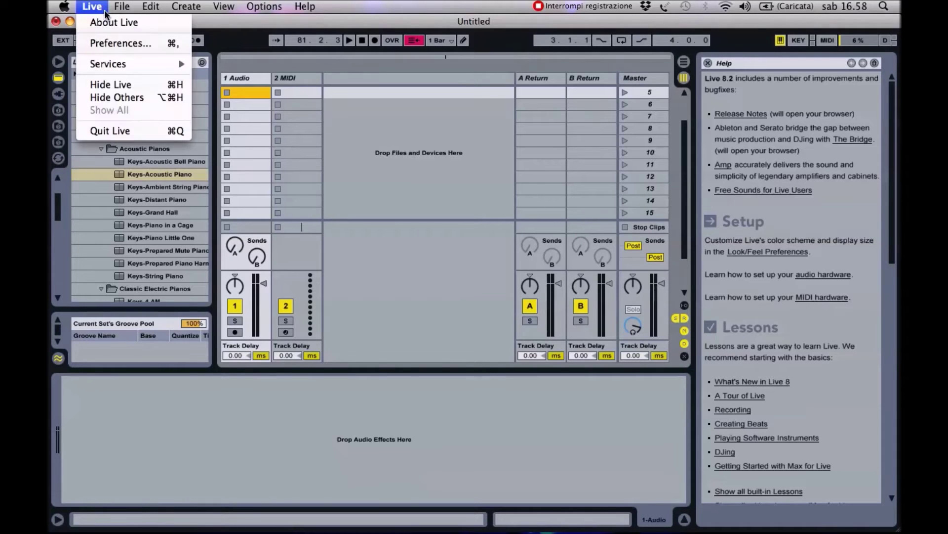
left_click(121, 42)
left_click(327, 130)
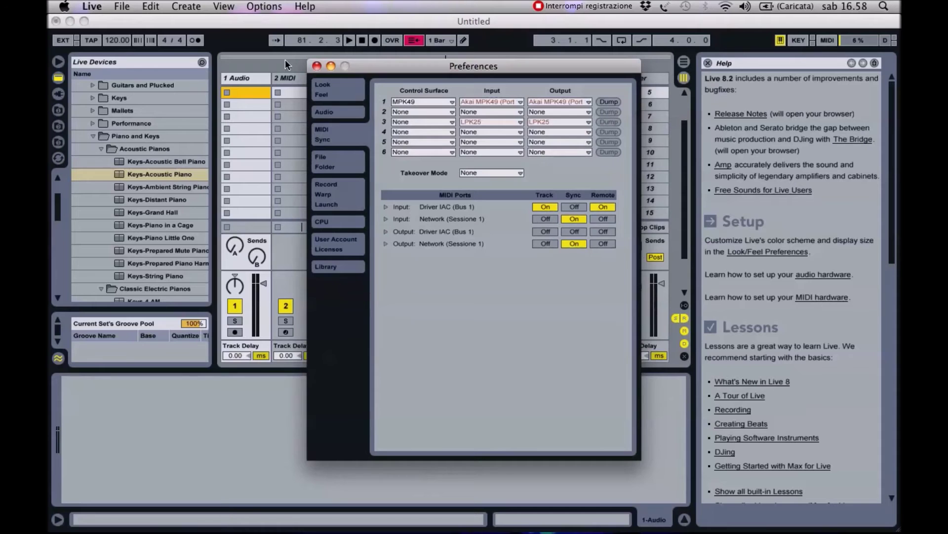
left_click(316, 66)
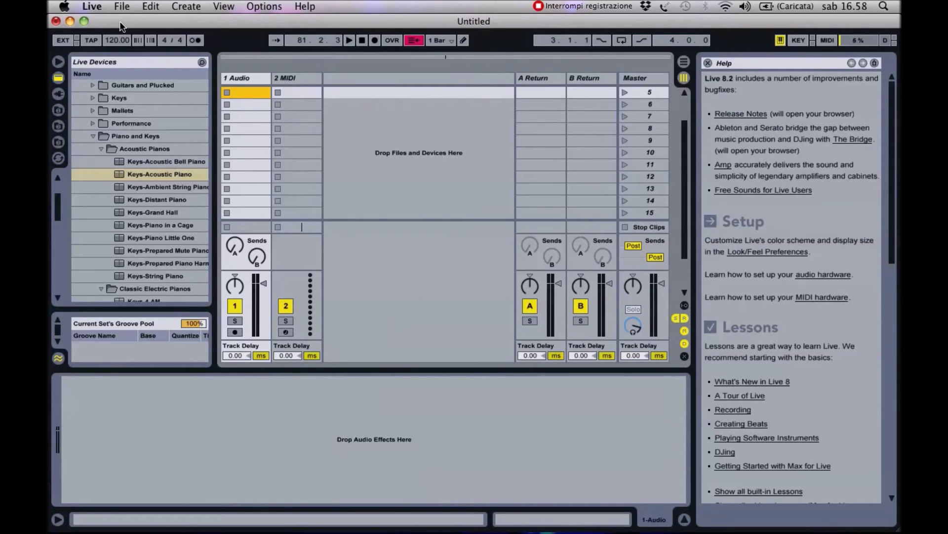
Import getlucky.mp3 from the desktop into scene 5 of the 1 Audio track and show the Live Devices browser again
left_click_drag(121, 21, 184, 29)
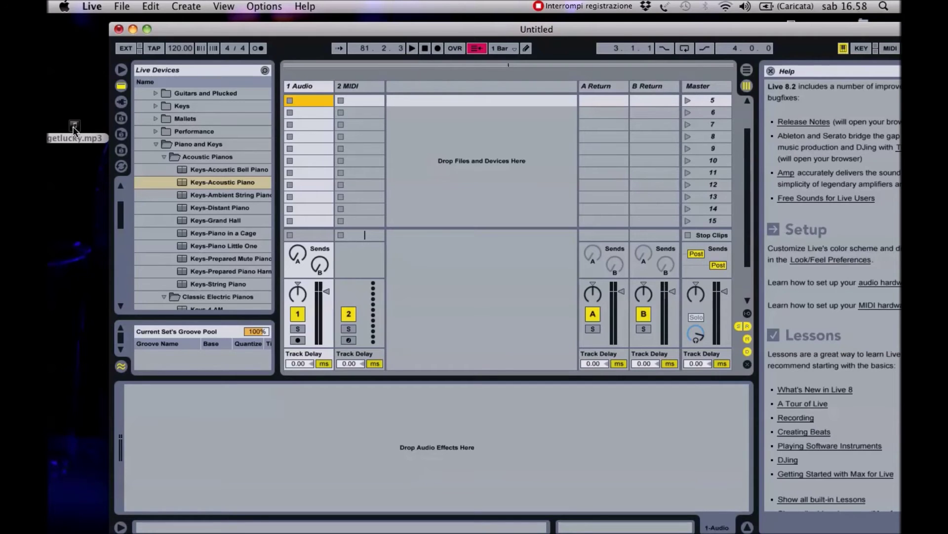
left_click_drag(74, 130, 324, 101)
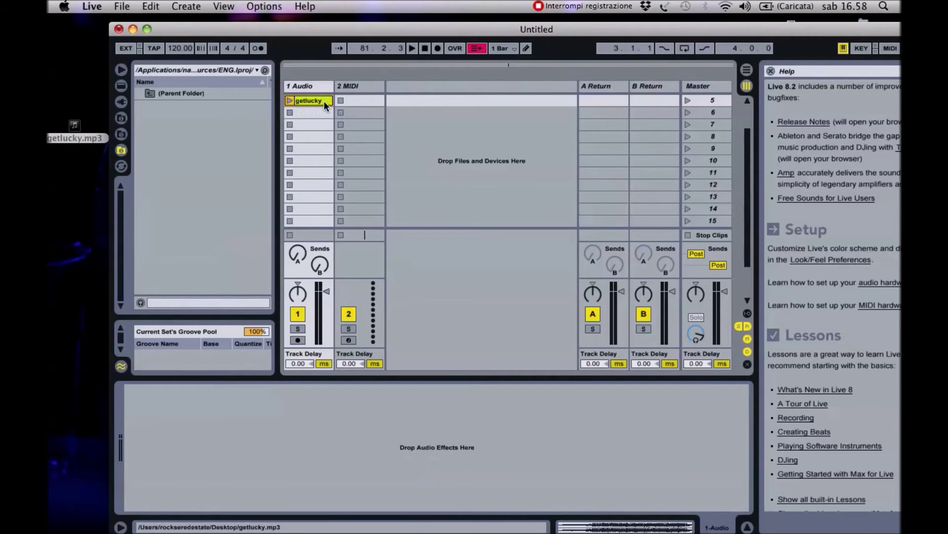
left_click(146, 30)
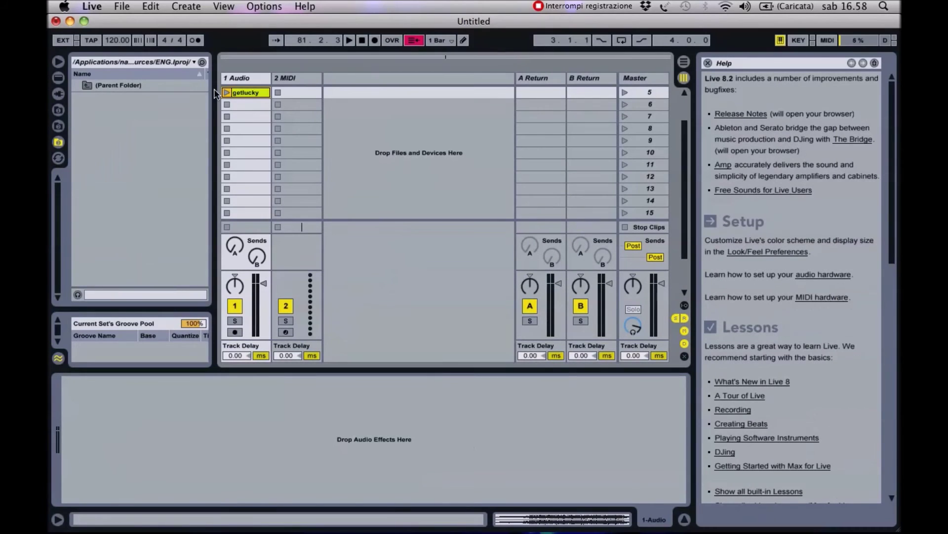
left_click(59, 78)
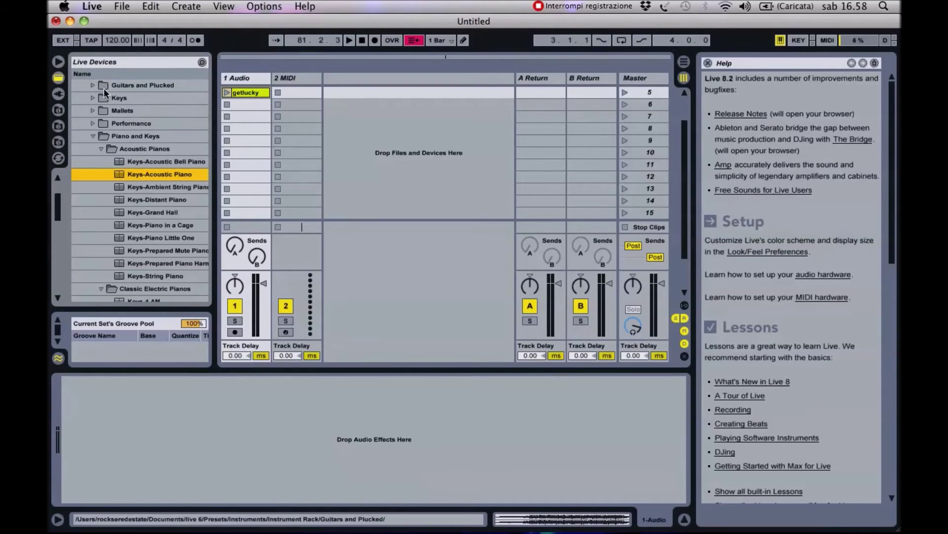
MIDI-map the getlucky clip slot to note C3 on channel 2, and test it by playing and stopping the clip
left_click(827, 41)
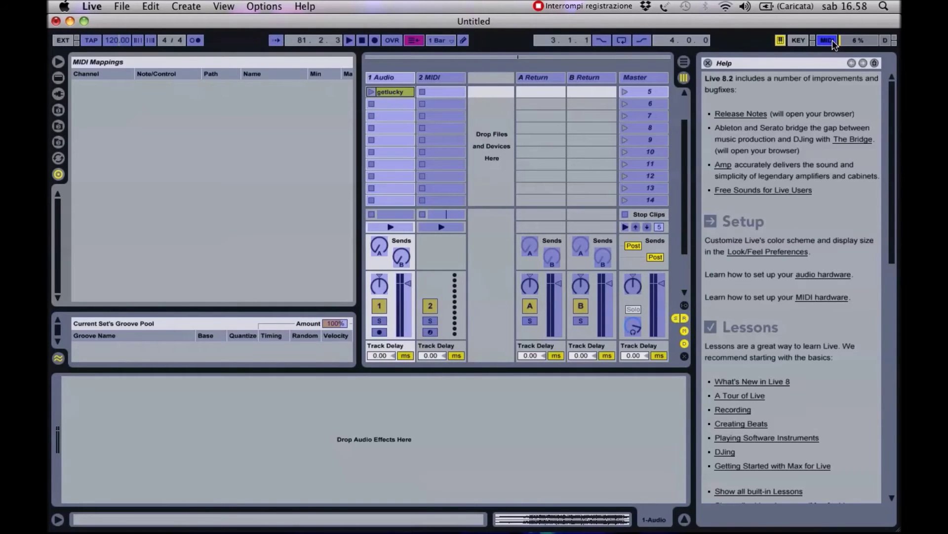
left_click(371, 92)
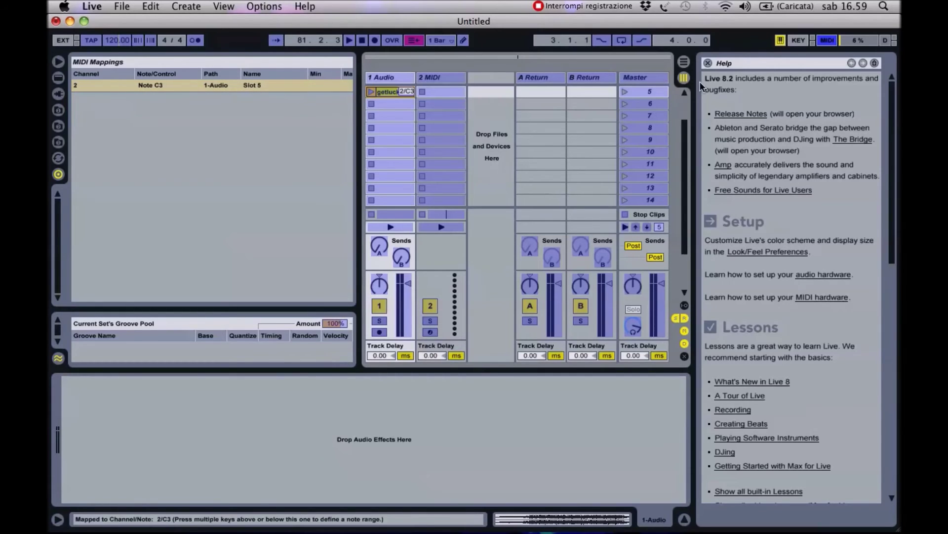
left_click(834, 44)
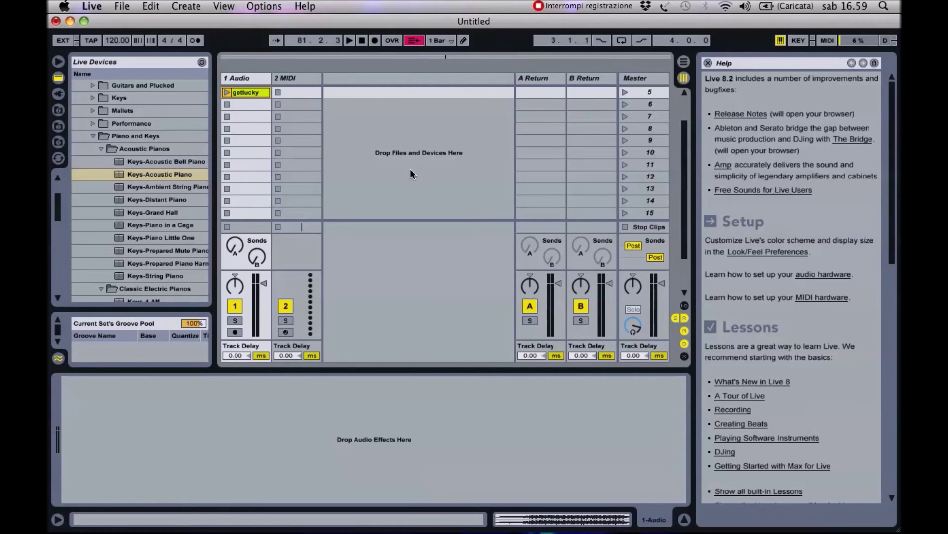
key("Return")
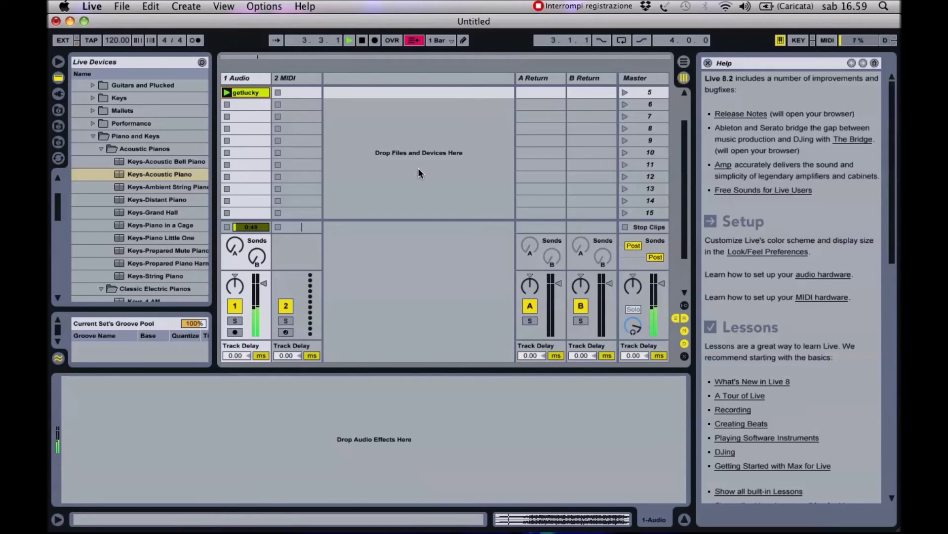
left_click(364, 41)
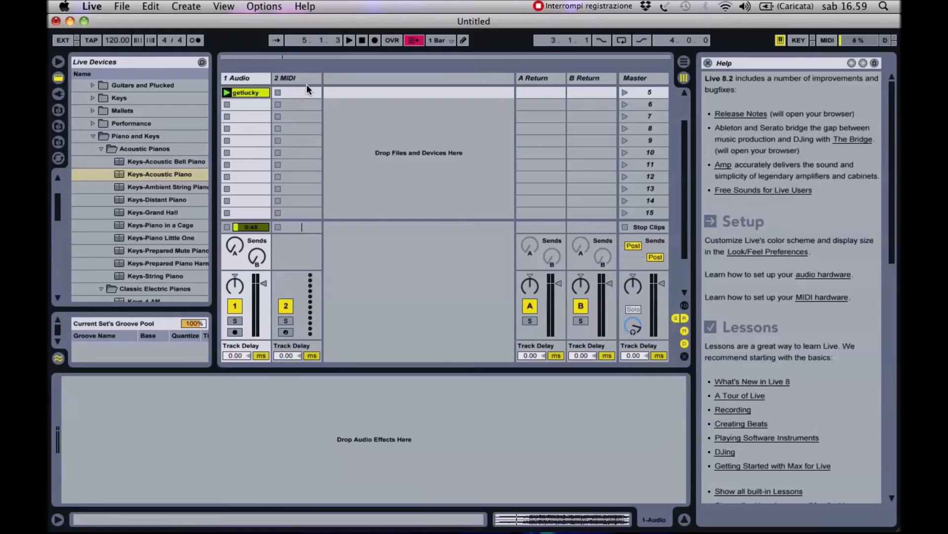
Load the Keys-Acoustic Piano instrument onto the 2 MIDI track and enable MIDI mapping mode
left_click_drag(130, 175, 293, 96)
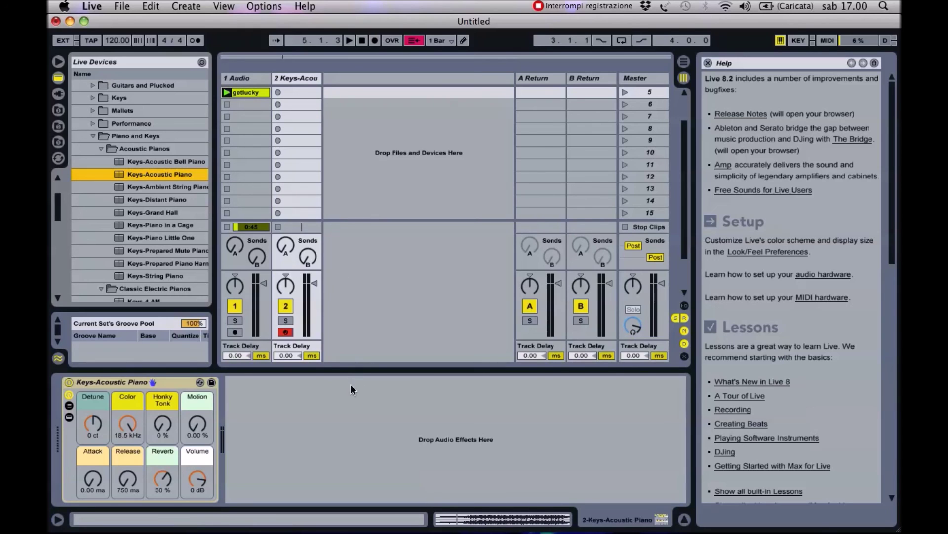
left_click(828, 40)
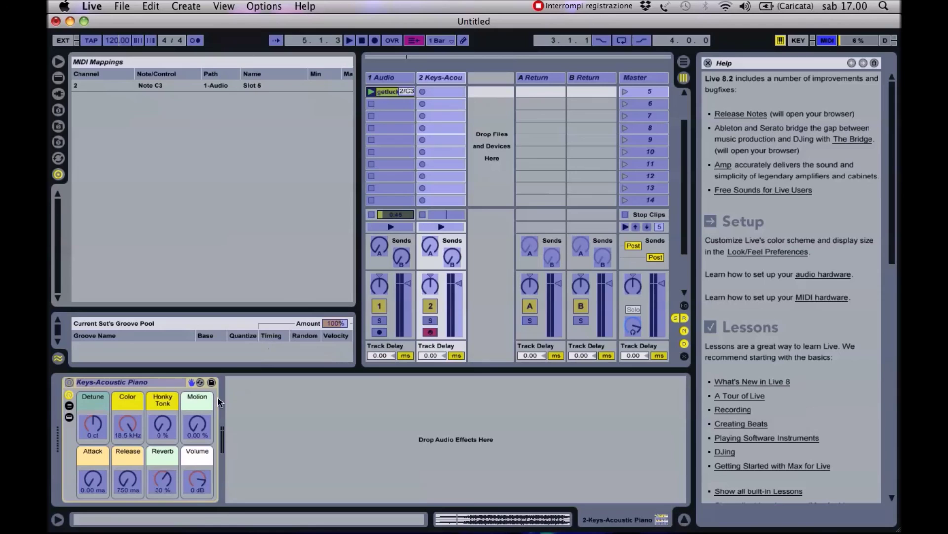